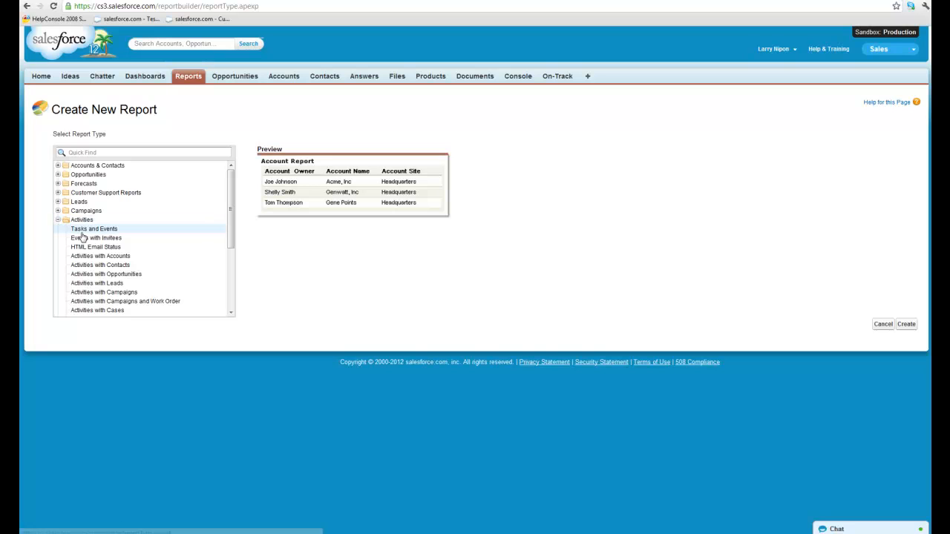
Create a new report of type Tasks and Events and remove the Lead column from its preview.
click(906, 324)
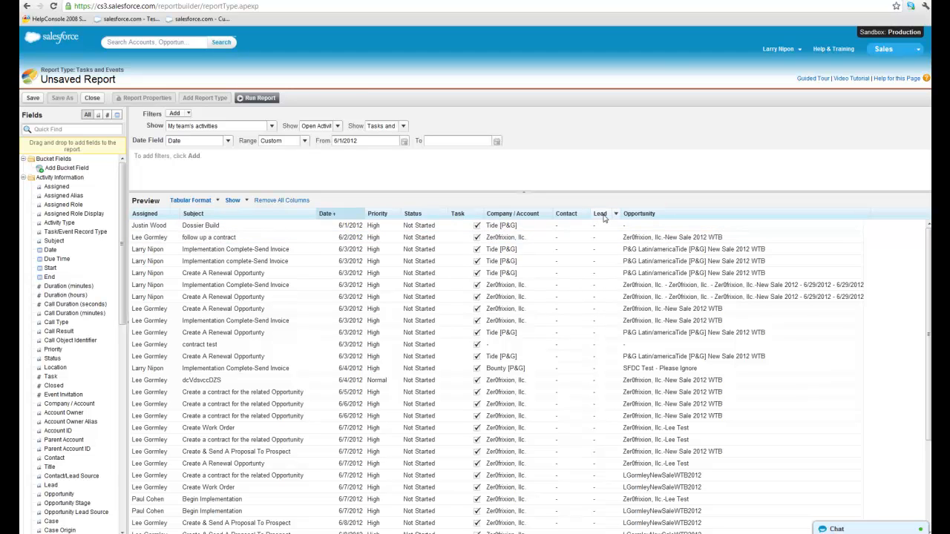
drag(603, 218, 93, 276)
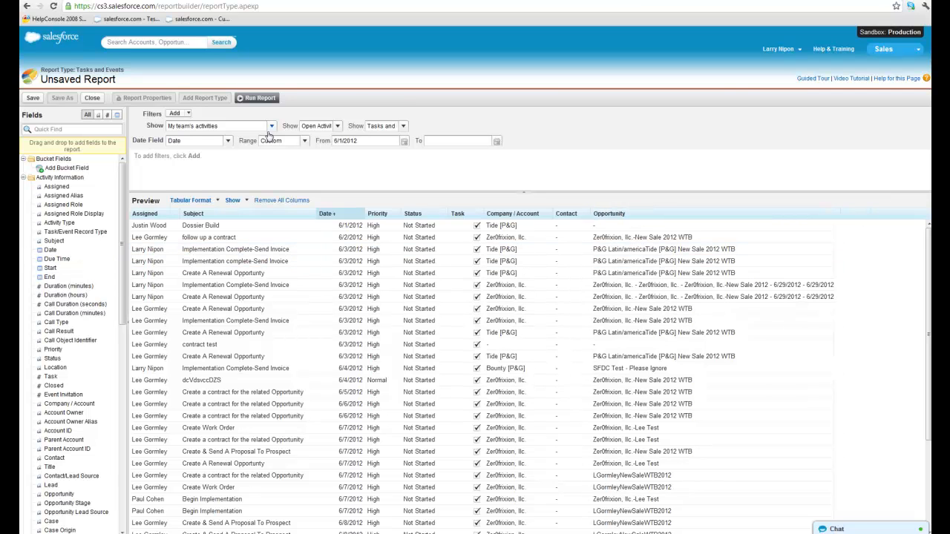
Filter the report to show All activities with a custom date range starting 6/1/2000.
click(271, 126)
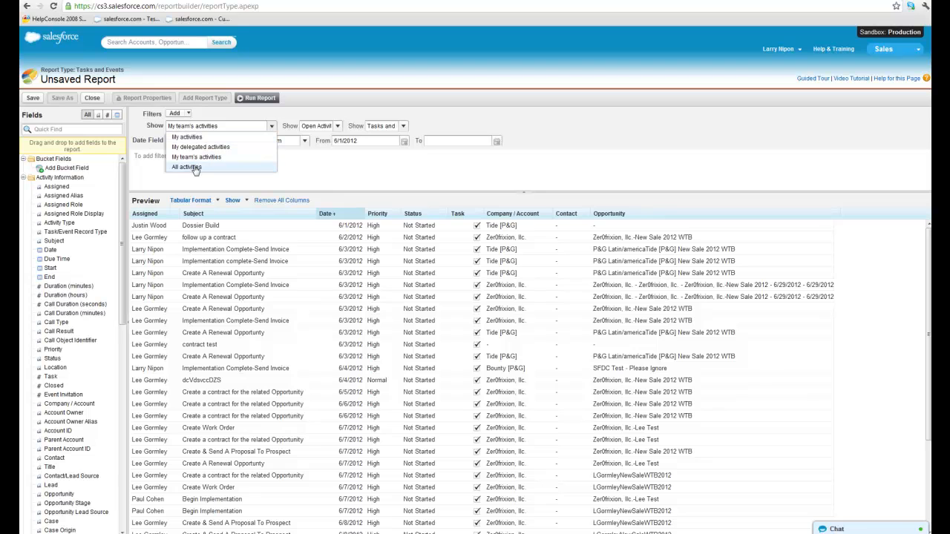
click(230, 167)
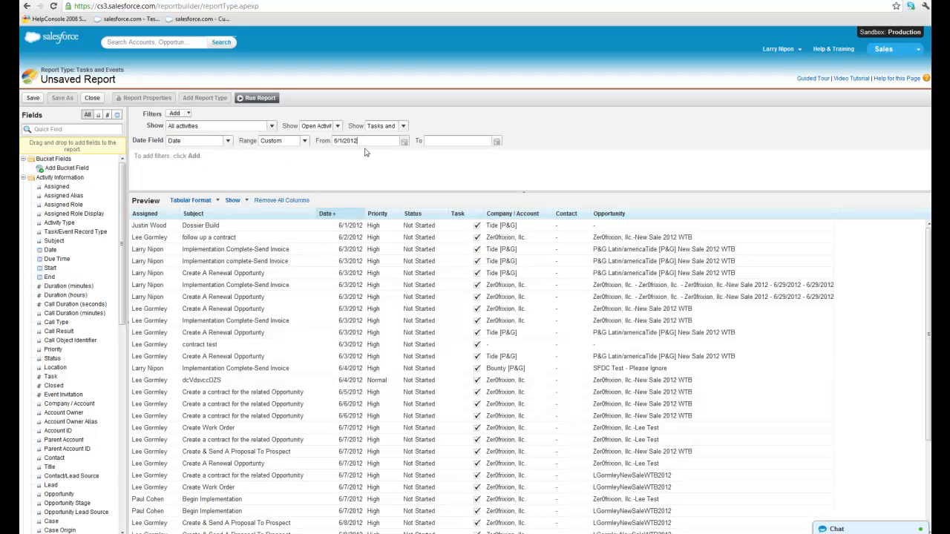
key(BackSpace)
text(00)
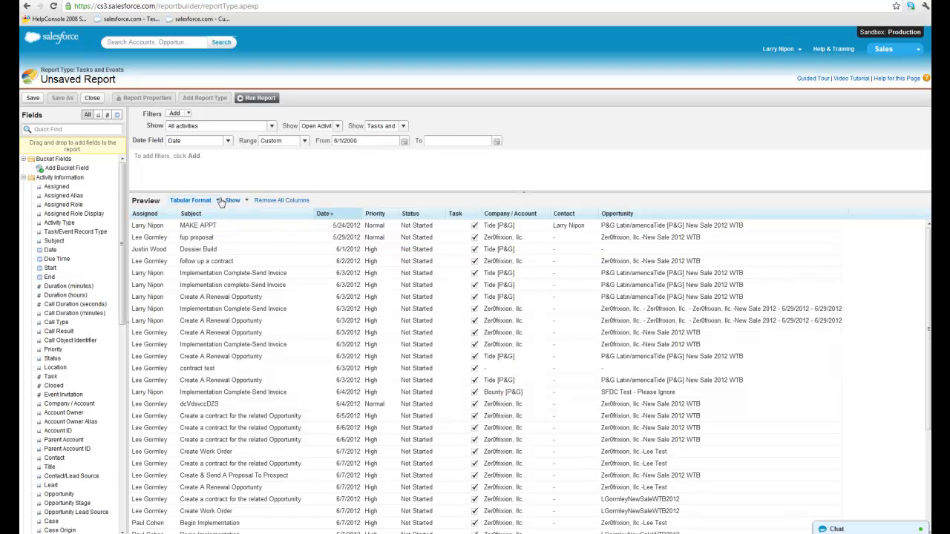
Keep the Tabular format and add the Activity Focus and Activity Type fields as columns between Subject and Date.
click(218, 201)
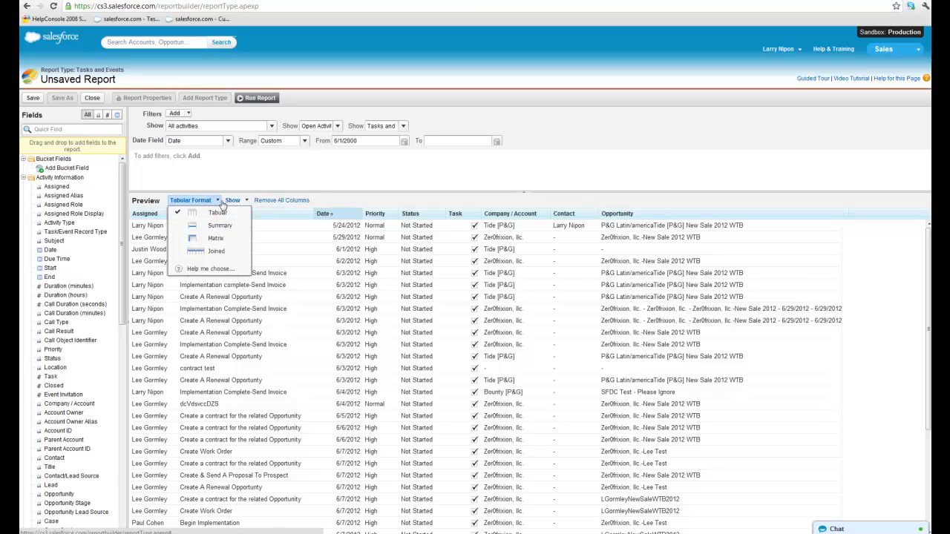
click(218, 214)
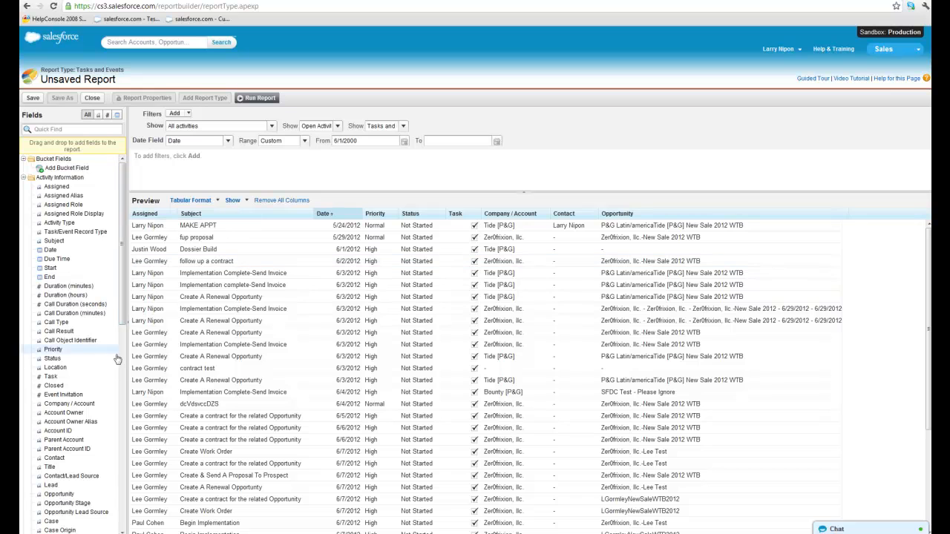
click(123, 380)
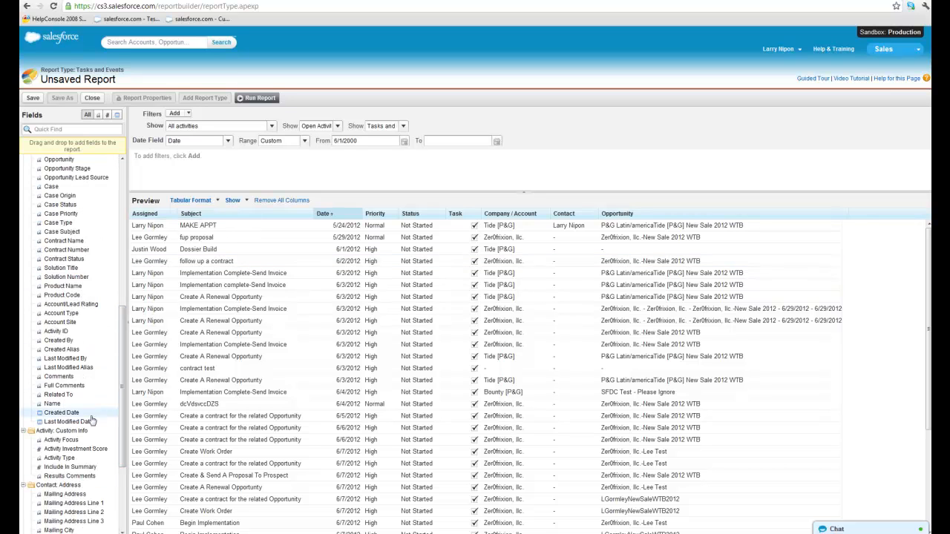
mouse_move(63, 444)
mouse_down()
mouse_move(179, 405)
mouse_move(308, 230)
mouse_up()
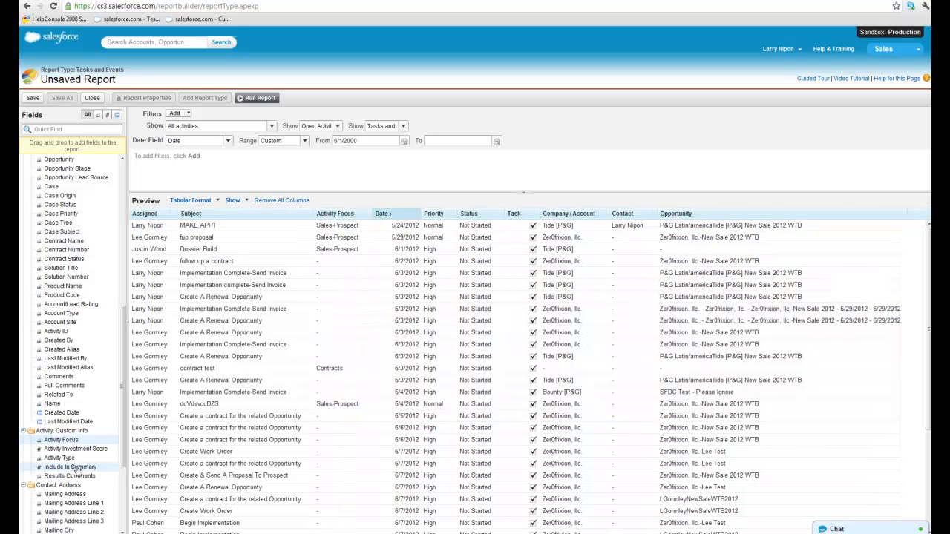
mouse_move(64, 465)
mouse_down()
mouse_move(78, 466)
mouse_move(319, 301)
mouse_move(377, 225)
mouse_up()
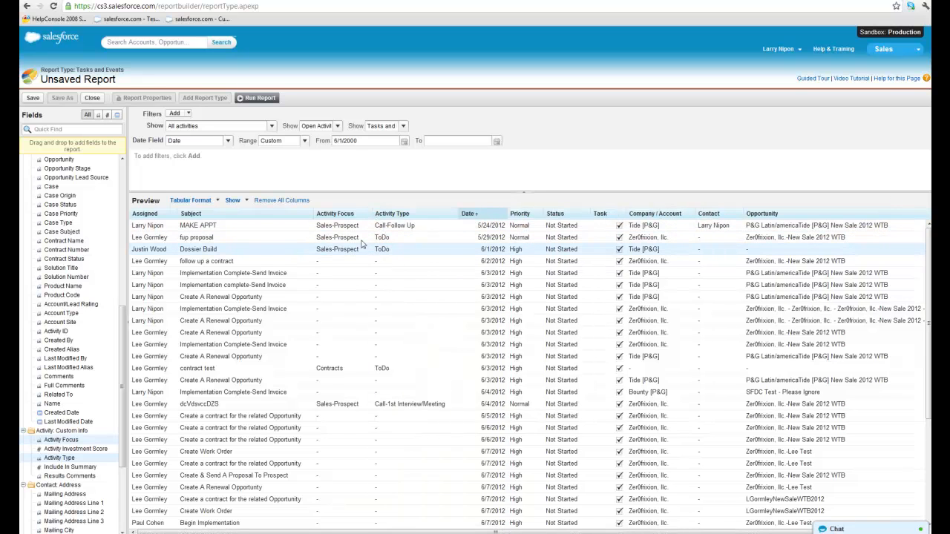
Run the tabular report and review its complete list of activities.
click(256, 97)
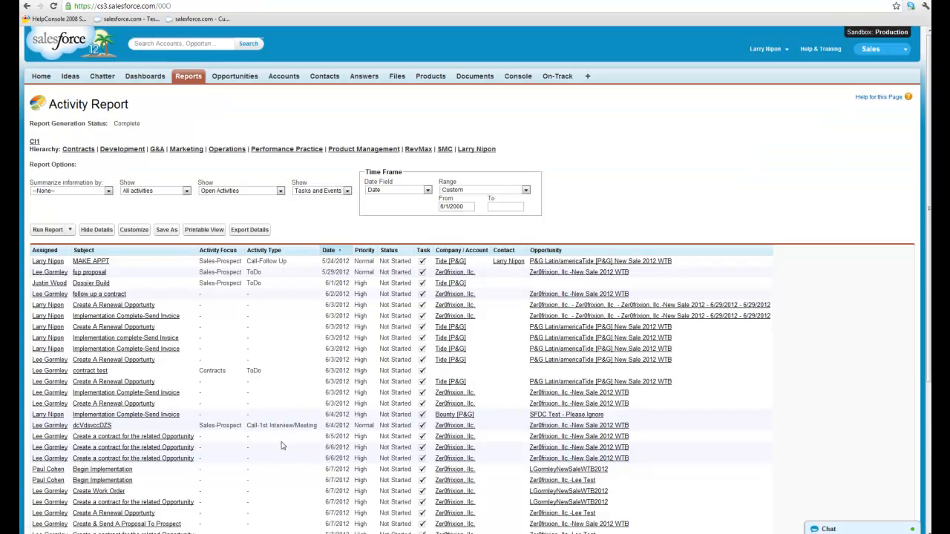
scroll(290, 438, down, 5)
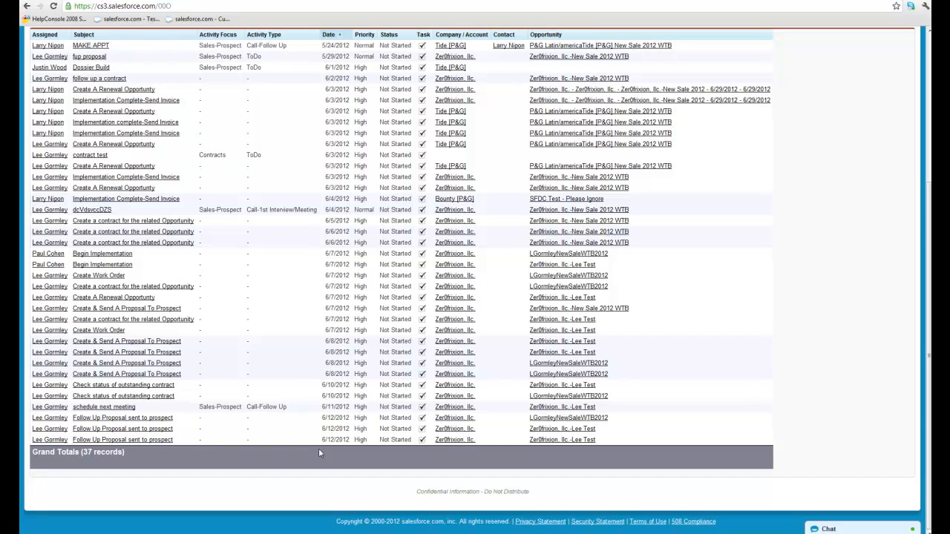
scroll(327, 401, up, 5)
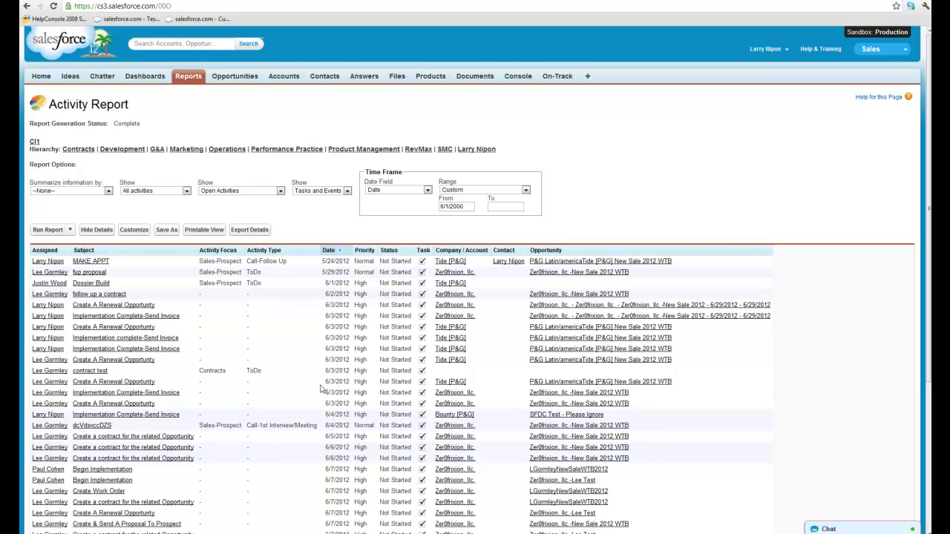
Return to customizing the report, change it to Summary format and group the records by Assigned.
click(136, 232)
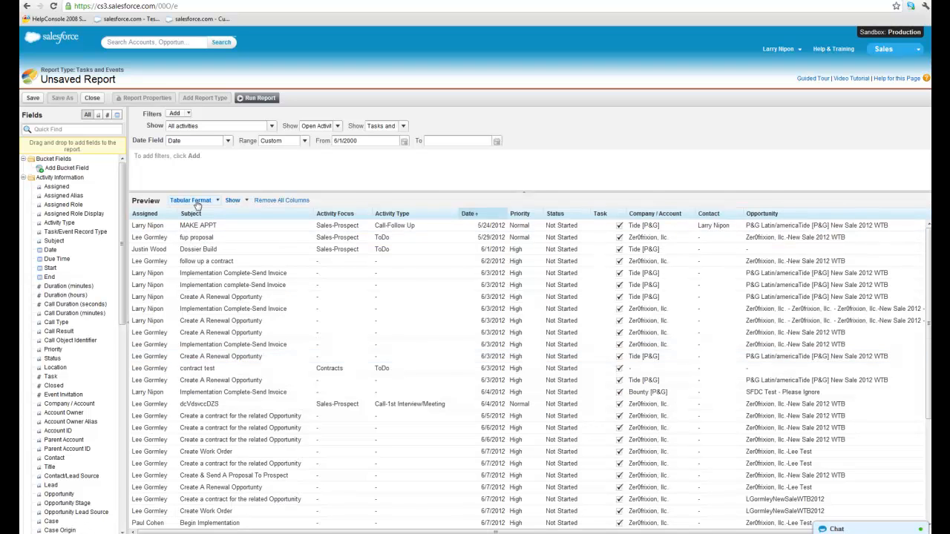
click(215, 200)
click(219, 226)
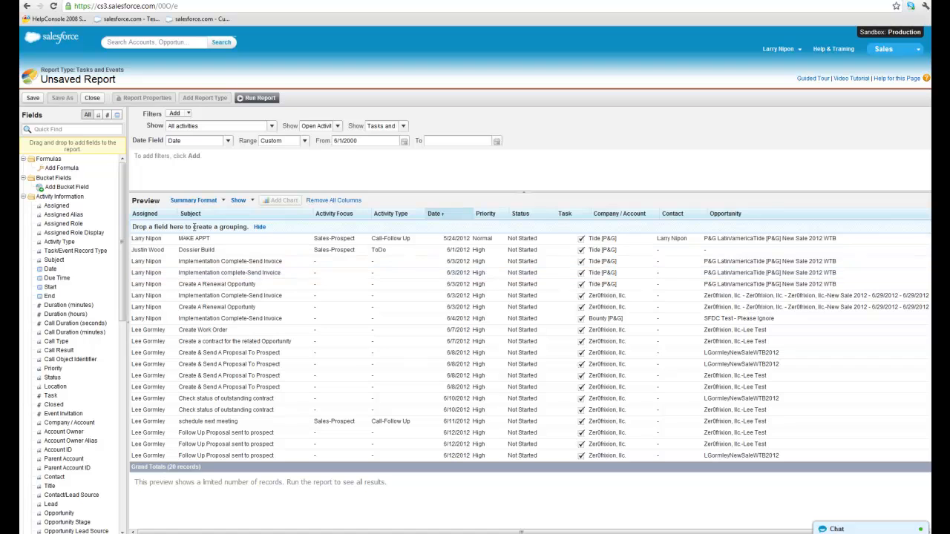
mouse_move(155, 215)
mouse_down()
mouse_move(160, 247)
mouse_move(156, 229)
mouse_up()
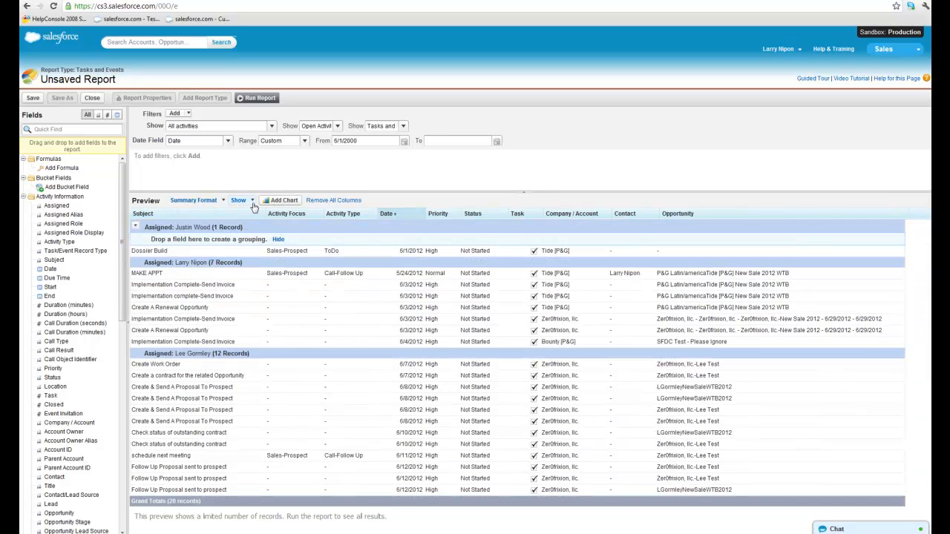
Hide the record details in the summary report and run it.
click(253, 202)
click(254, 213)
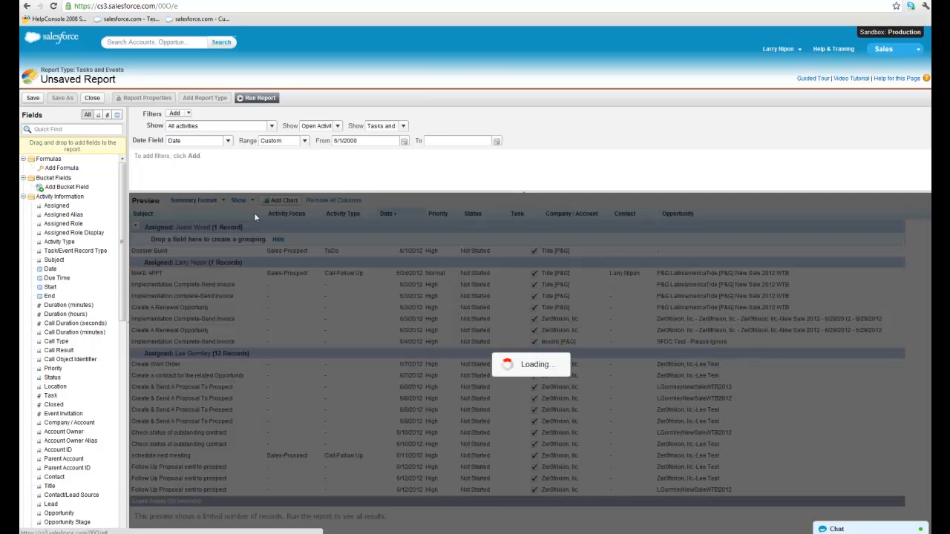
click(256, 97)
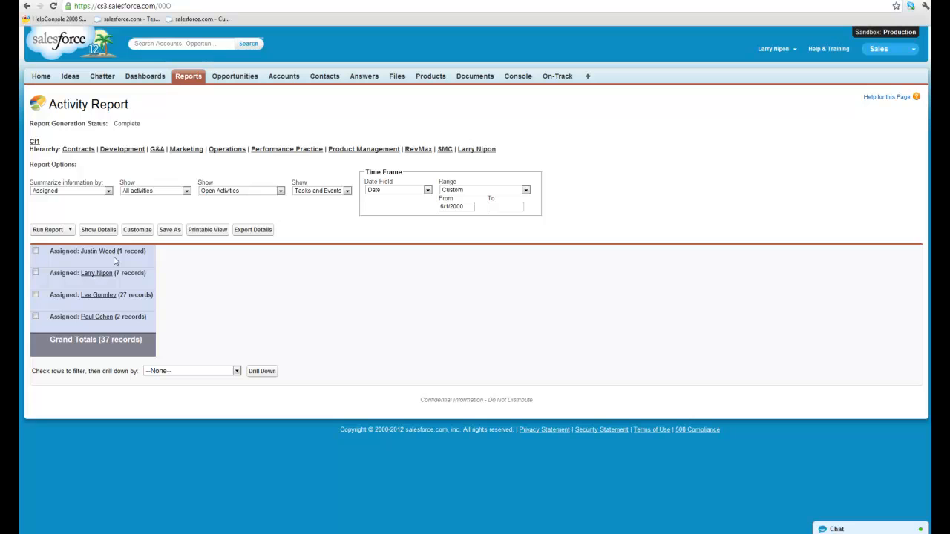
Reopen the summary report for customization and change its format to Matrix.
click(137, 231)
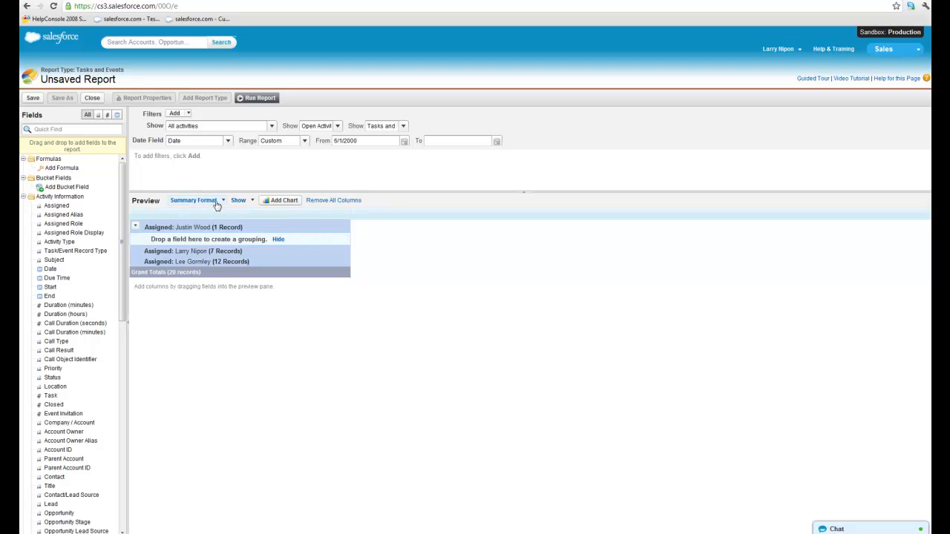
click(217, 201)
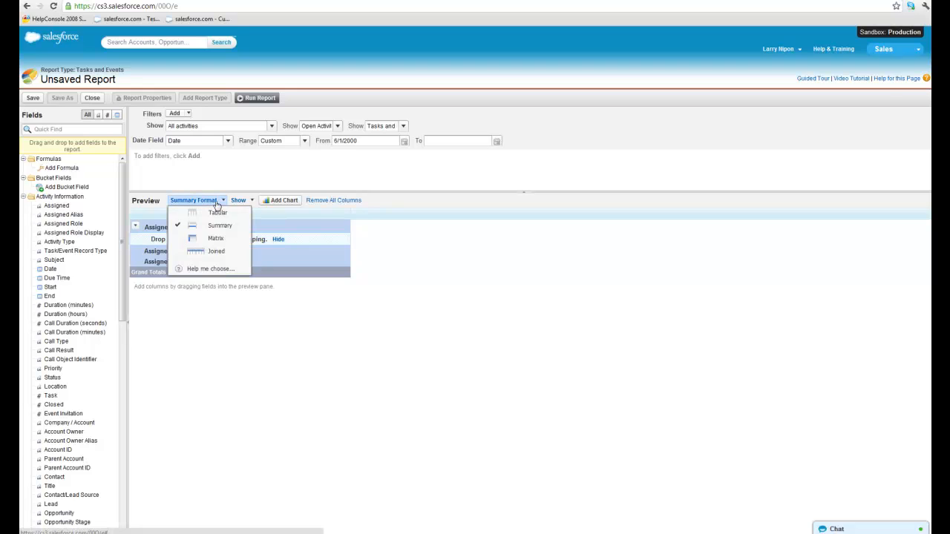
click(220, 241)
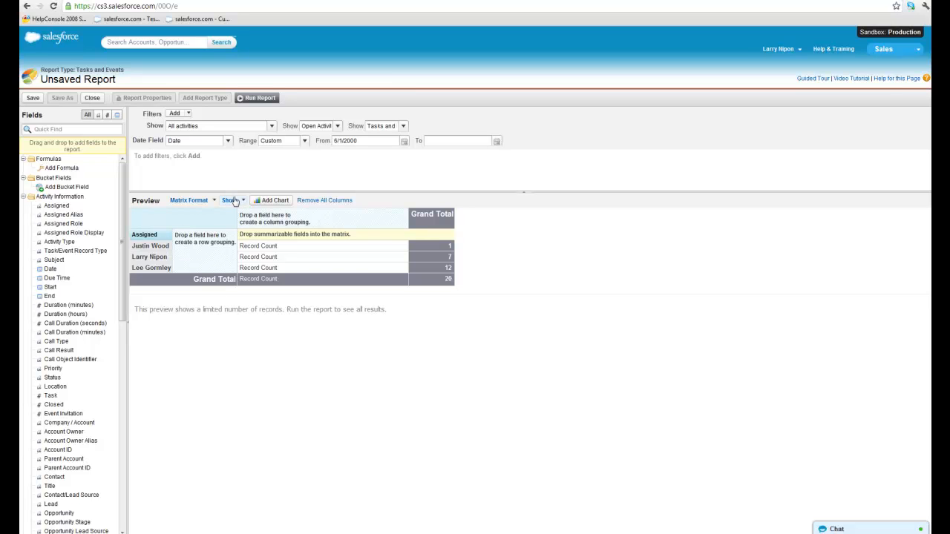
Show the record details in the matrix and make Activity Focus the column grouping.
click(234, 202)
click(240, 227)
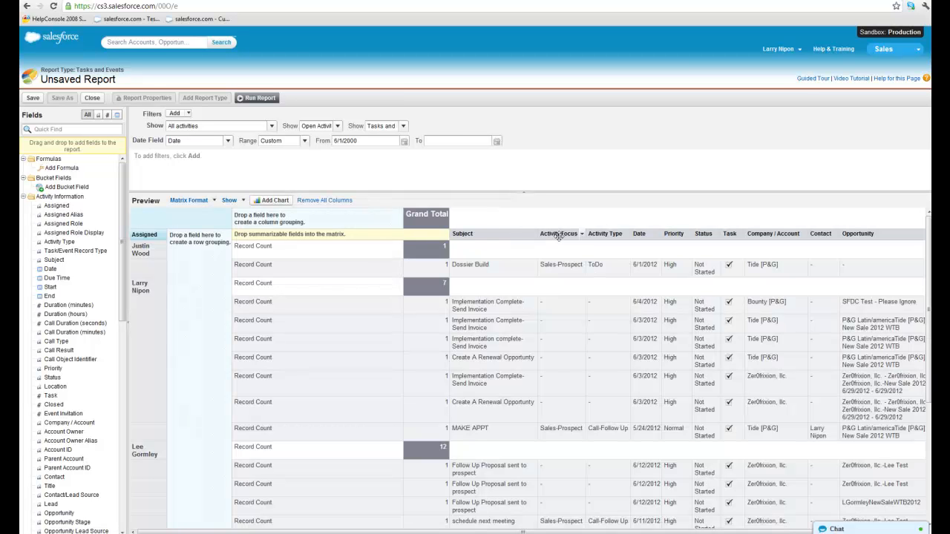
drag(558, 234, 344, 214)
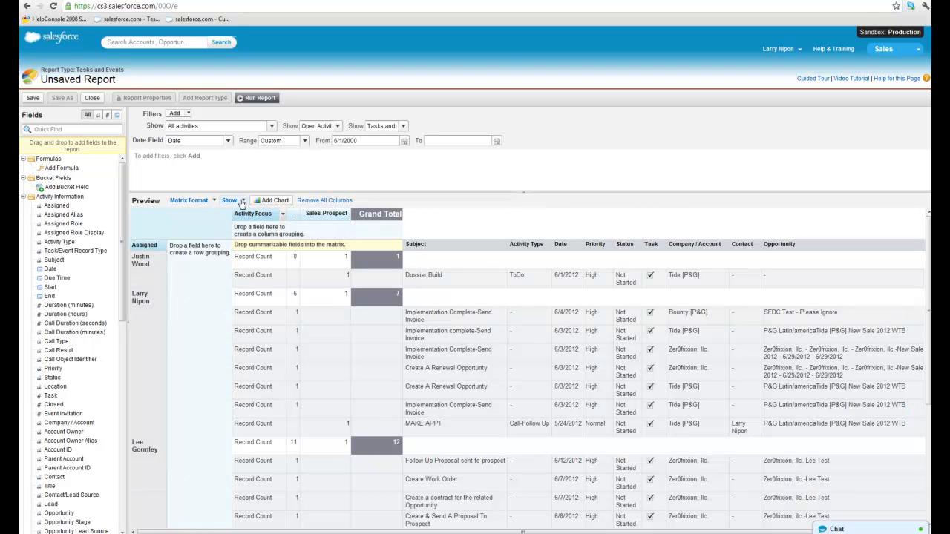
Hide the record details in the matrix report and run it.
click(242, 201)
click(247, 225)
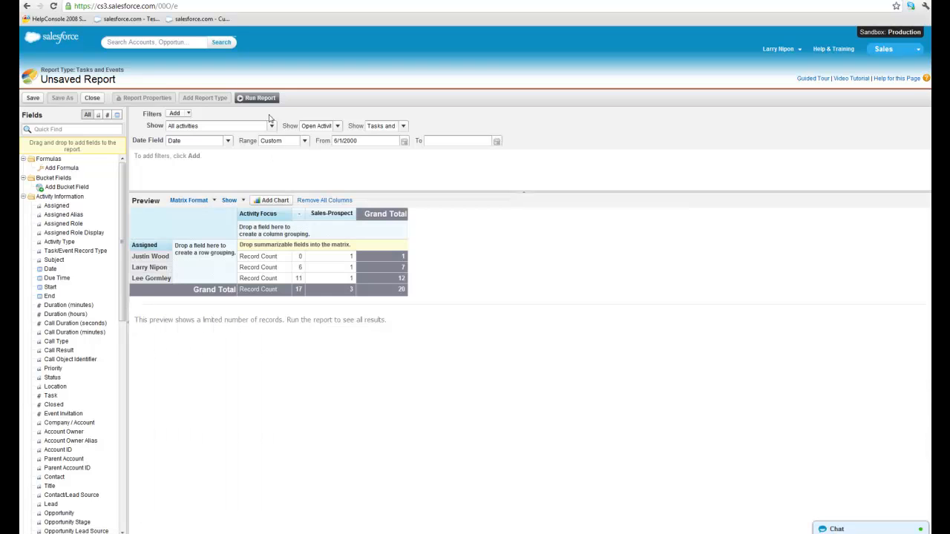
click(259, 98)
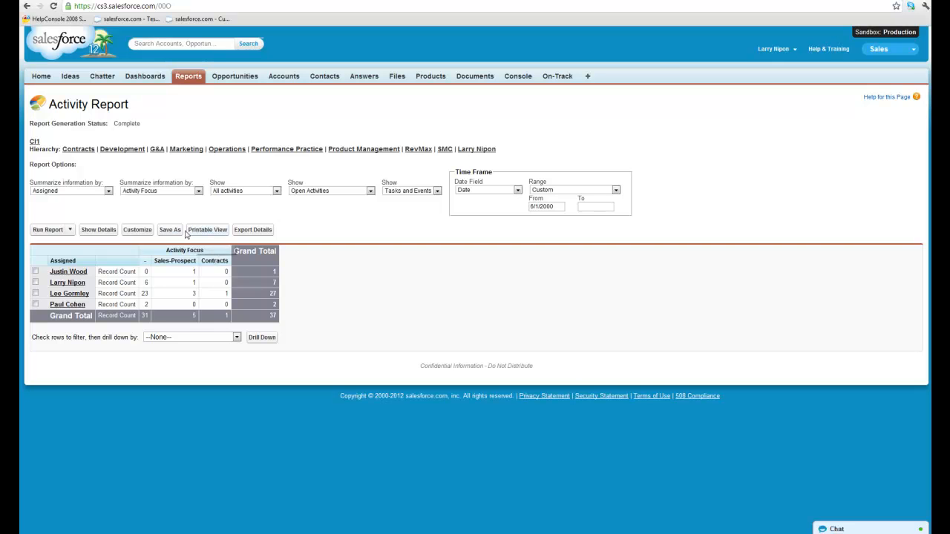
Save the report as "Activity Matrix By Focus", using the same text as its description, and return to the report.
click(175, 231)
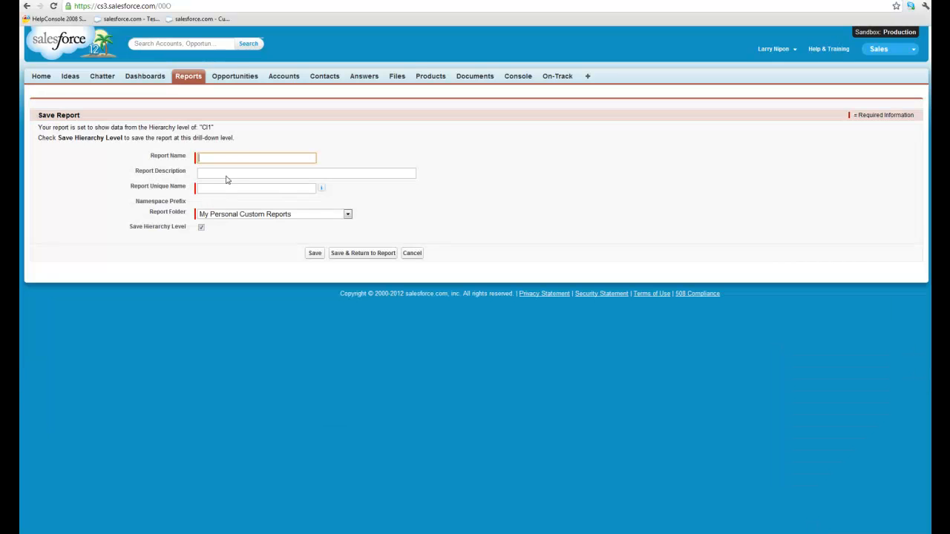
click(241, 156)
text(A)
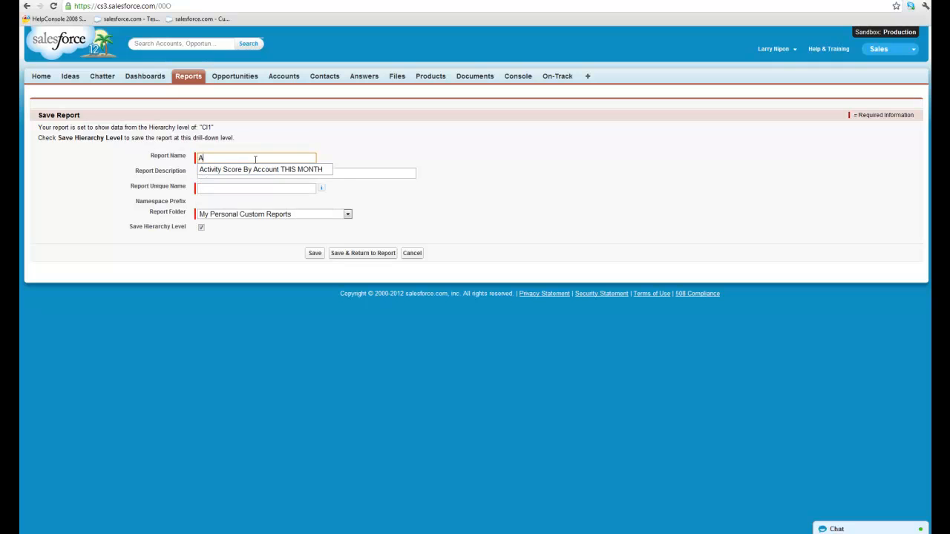
text(ctivity Matrix B)
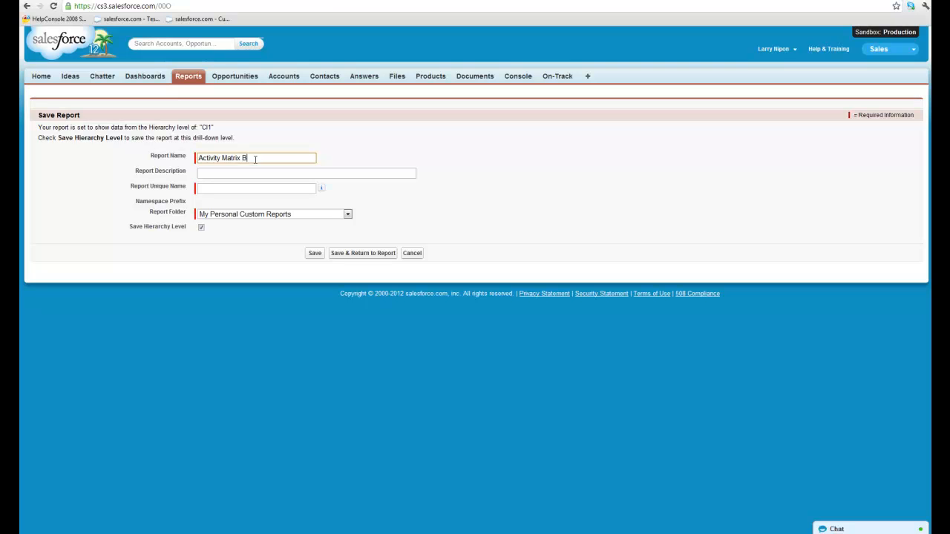
text(y Focus)
drag(274, 158, 156, 148)
key(ctrl+c)
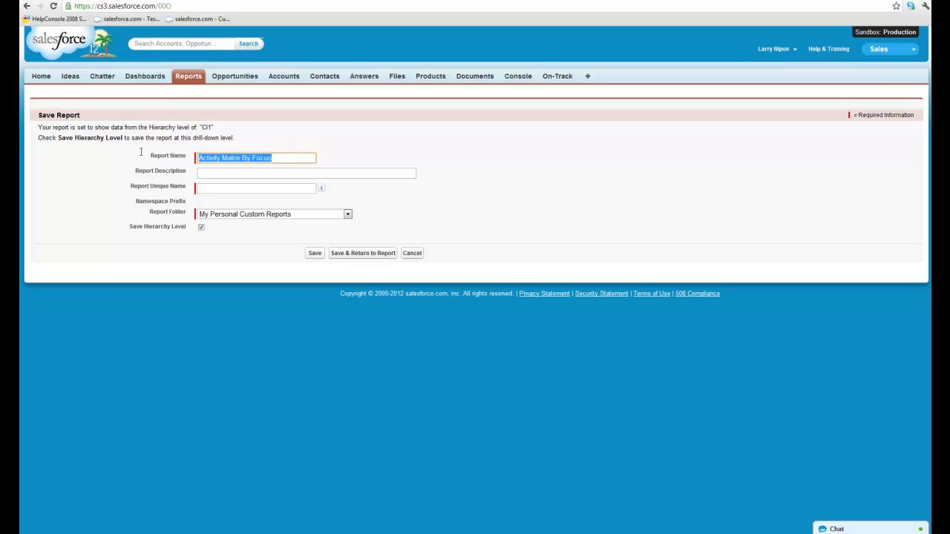
click(224, 172)
key(ctrl+v)
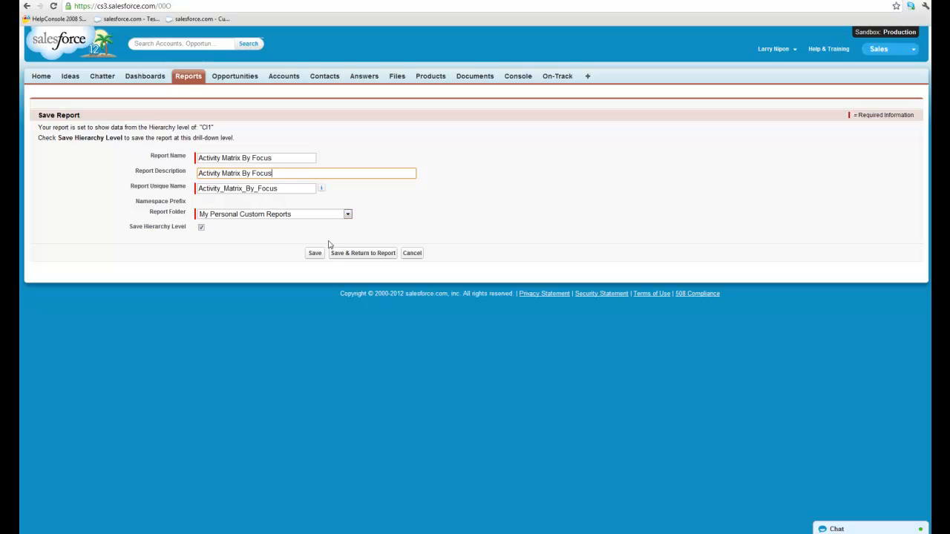
click(353, 255)
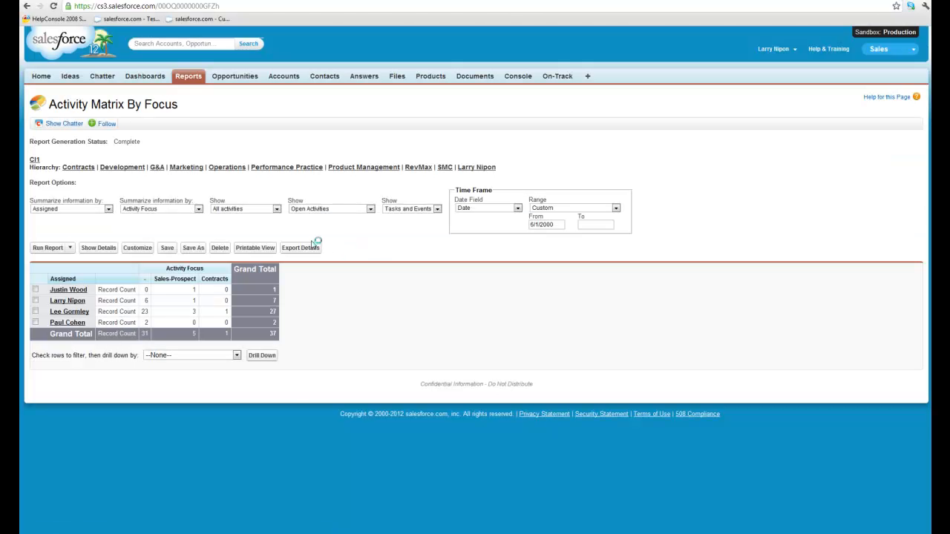
Browse the My Personal Custom Reports folder in the reports list, limited to Recently Viewed items.
click(185, 81)
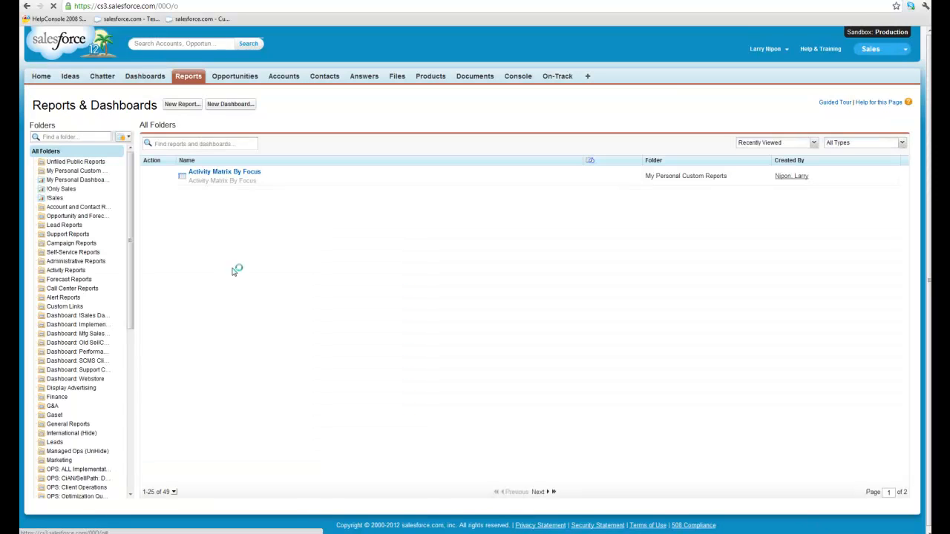
click(78, 170)
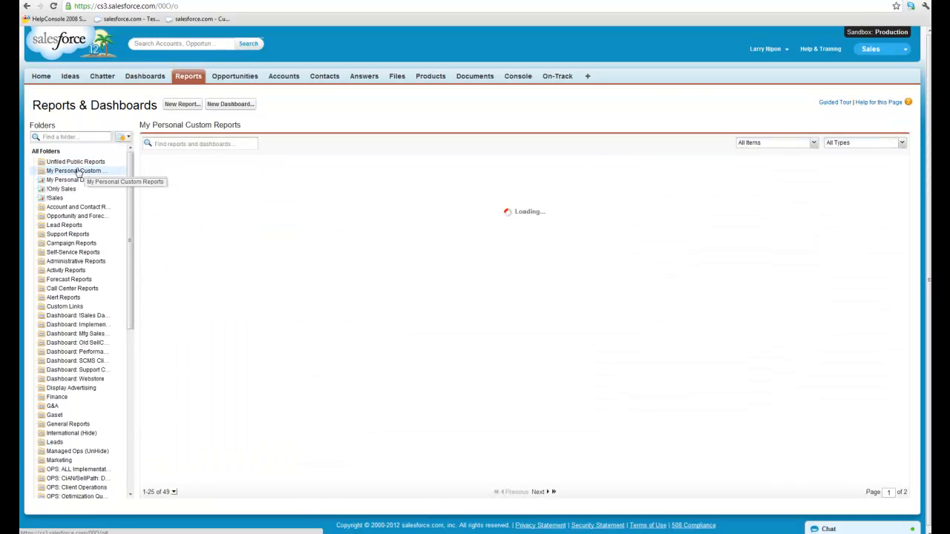
click(813, 143)
click(761, 163)
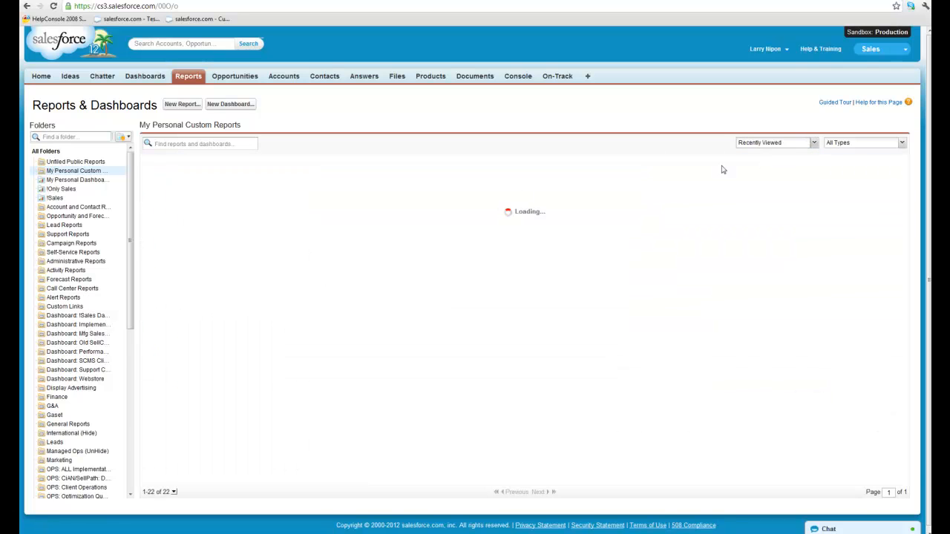